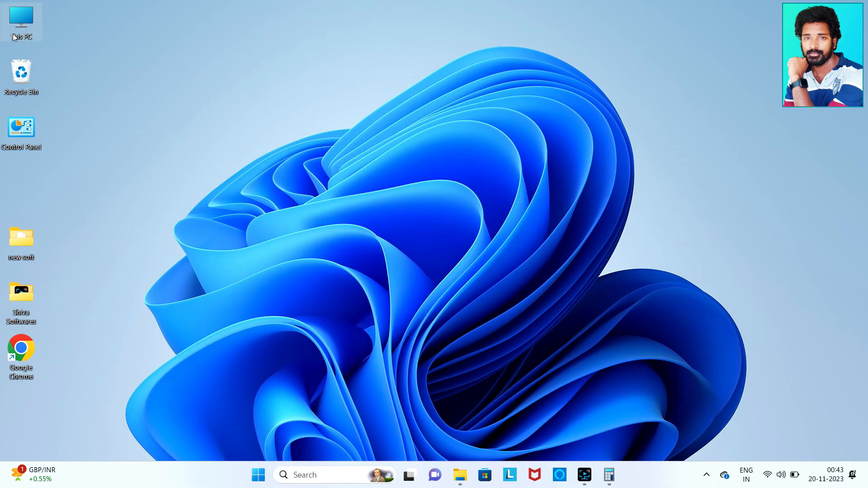
Step: View the properties of the Windows-SSD (C:) drive
double_click(24, 25)
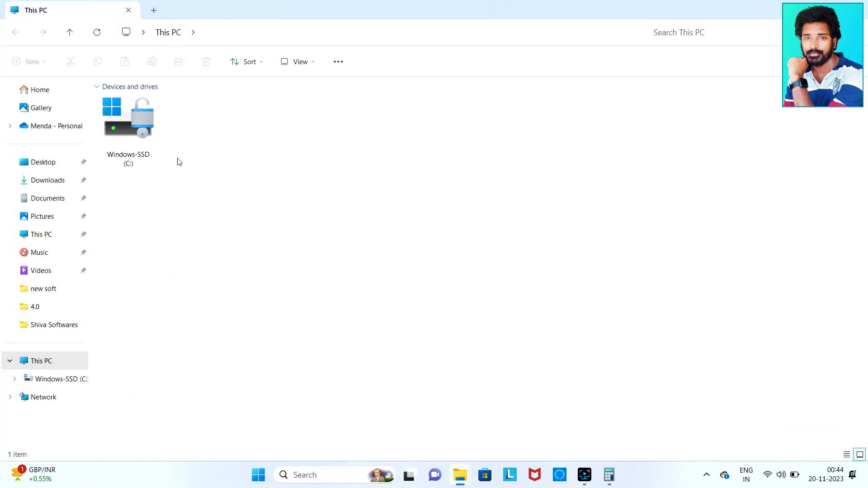
right_click(130, 138)
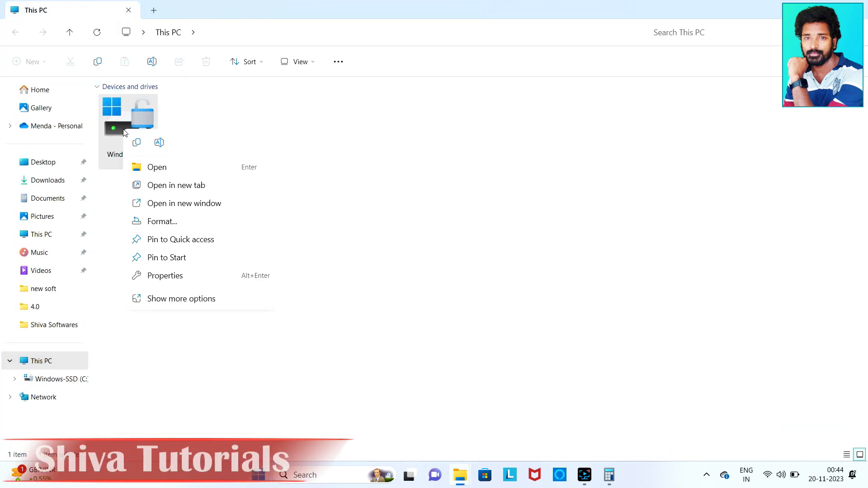
click(159, 277)
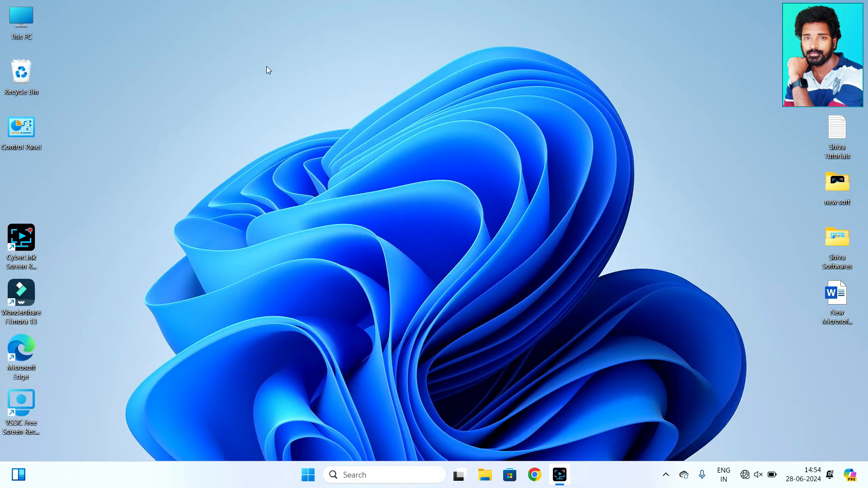
Step: Open Disk Management through the computer's management console and maximize its window
right_click(26, 30)
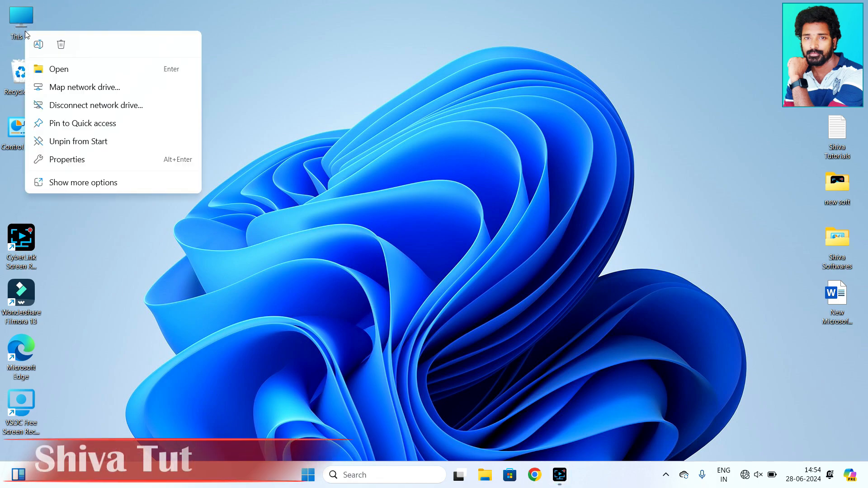
click(96, 182)
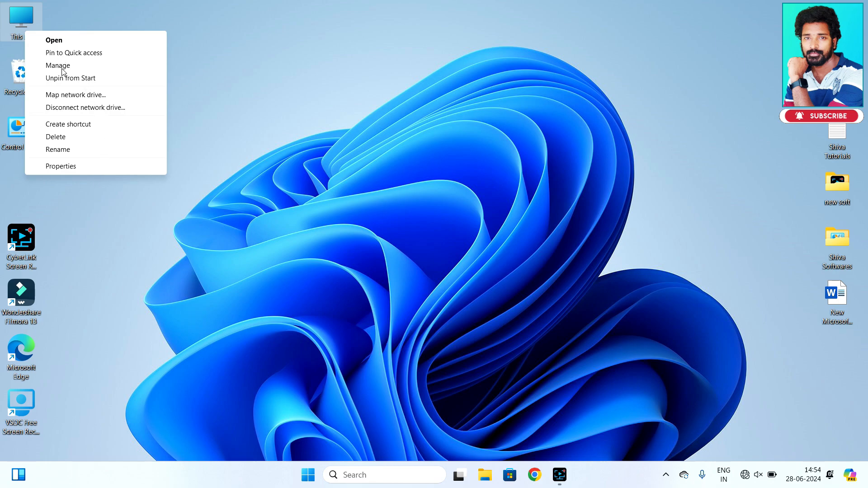
click(60, 65)
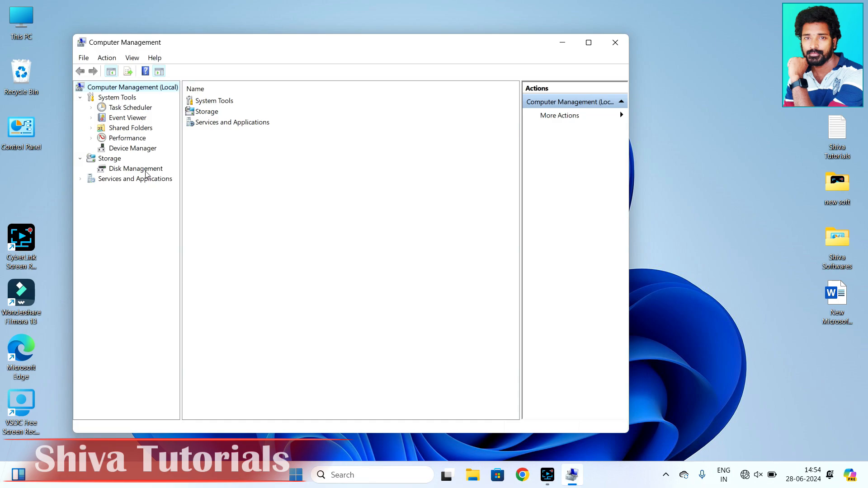
click(132, 172)
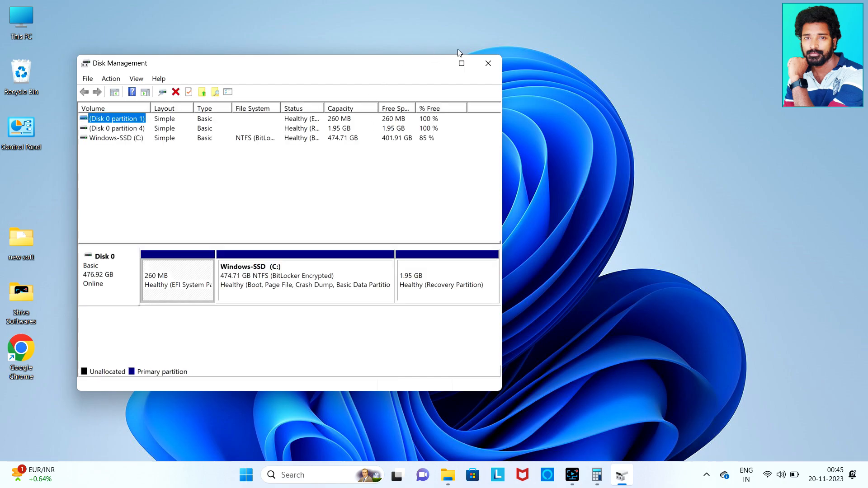
click(461, 63)
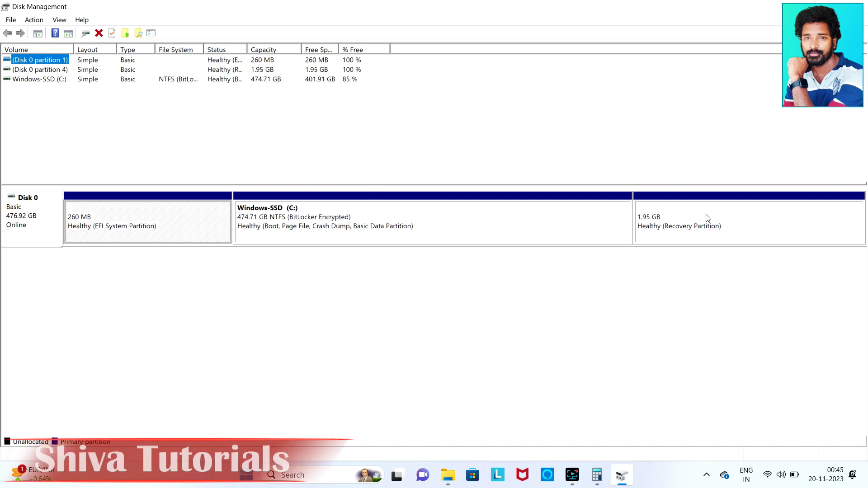
Step: Open the shrink settings for the Windows-SSD (C:) volume
click(403, 221)
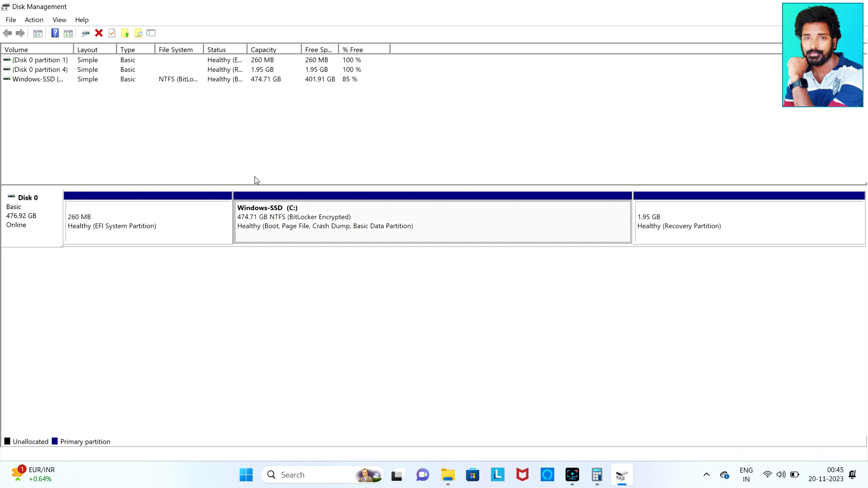
right_click(437, 225)
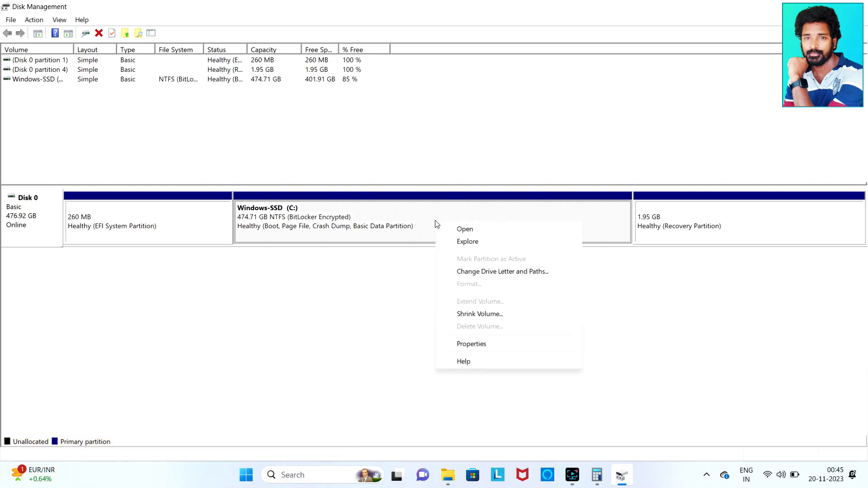
click(478, 315)
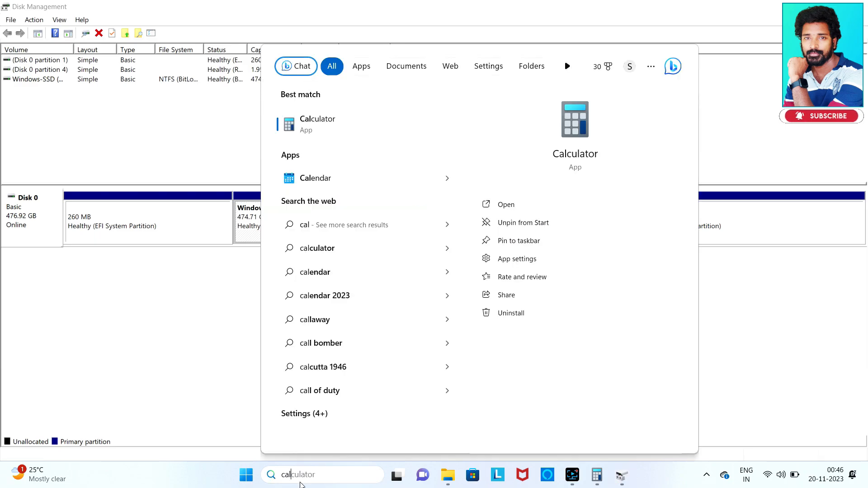
Step: Switch to Calculator and multiply 1024 by 200 to convert 200 GB into megabytes
click(361, 124)
click(83, 384)
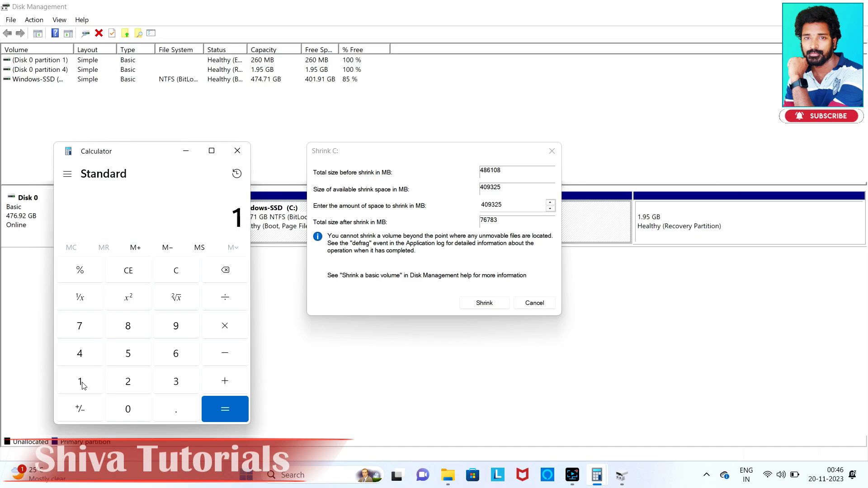
click(122, 407)
click(125, 388)
click(85, 353)
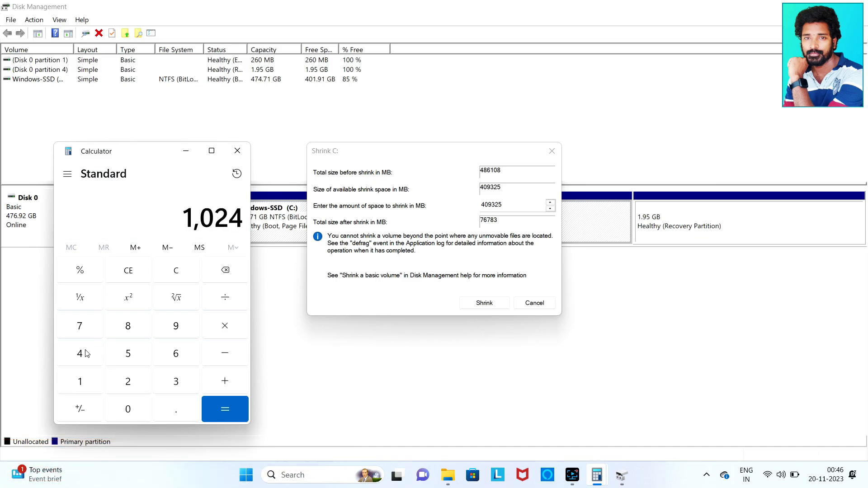
click(219, 330)
click(128, 384)
click(127, 410)
click(127, 410)
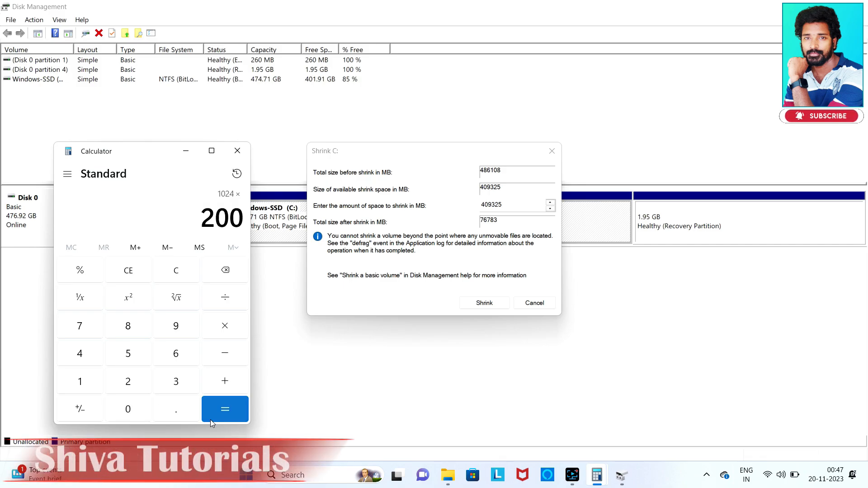
click(227, 410)
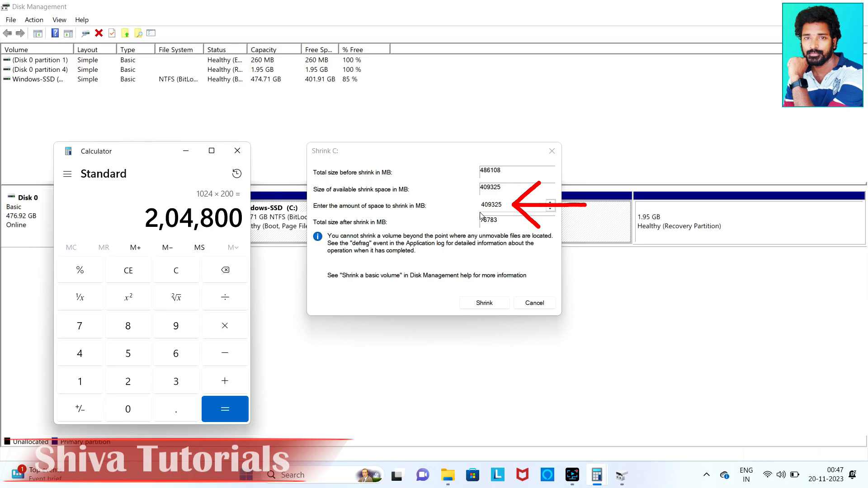
Step: Shrink the C: volume by 204800 MB
click(504, 206)
key(BackSpace)
key(BackSpace)
key(BackSpace)
key(BackSpace)
key(BackSpace)
key(BackSpace)
text(2048)
text(00)
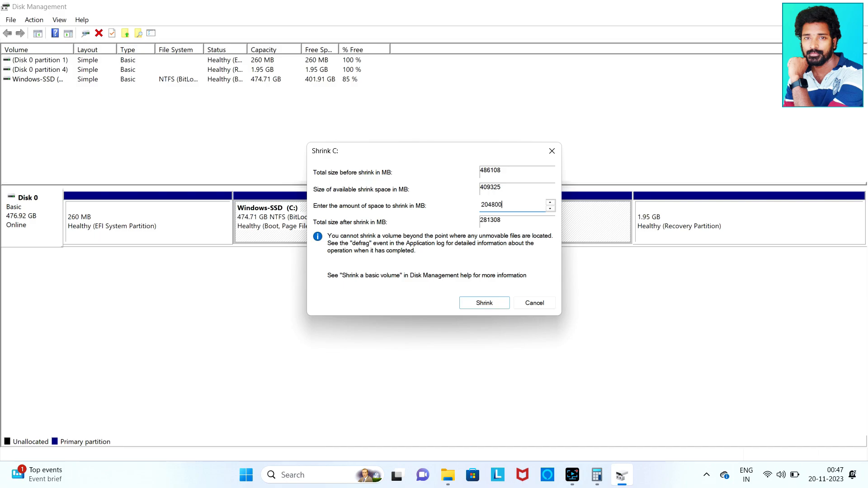
click(484, 303)
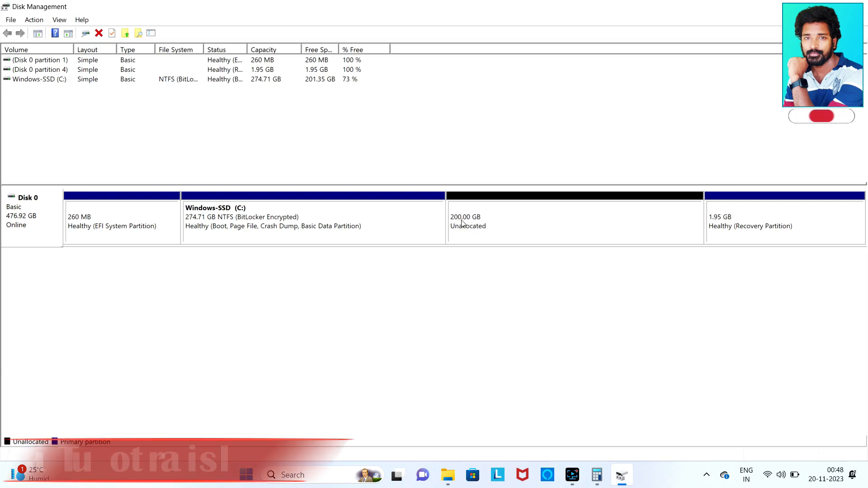
Step: Start a new simple volume in the unallocated space on Disk 0, using the full size of 204800 MB
click(537, 227)
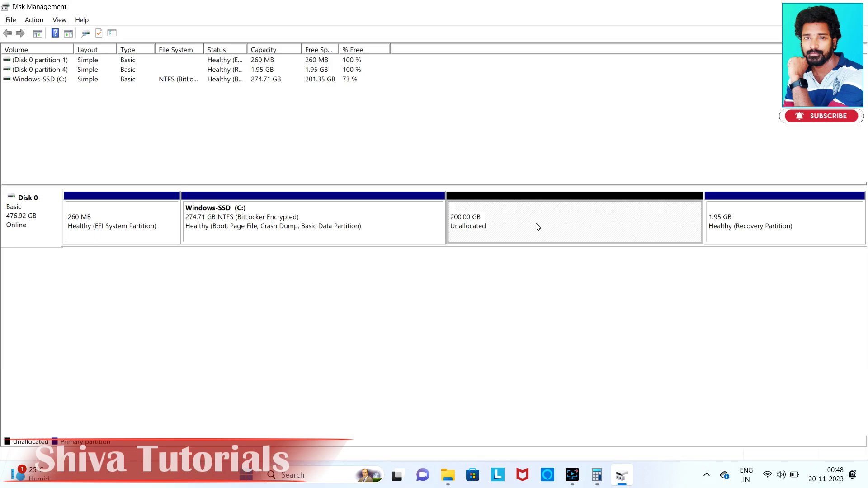
right_click(538, 227)
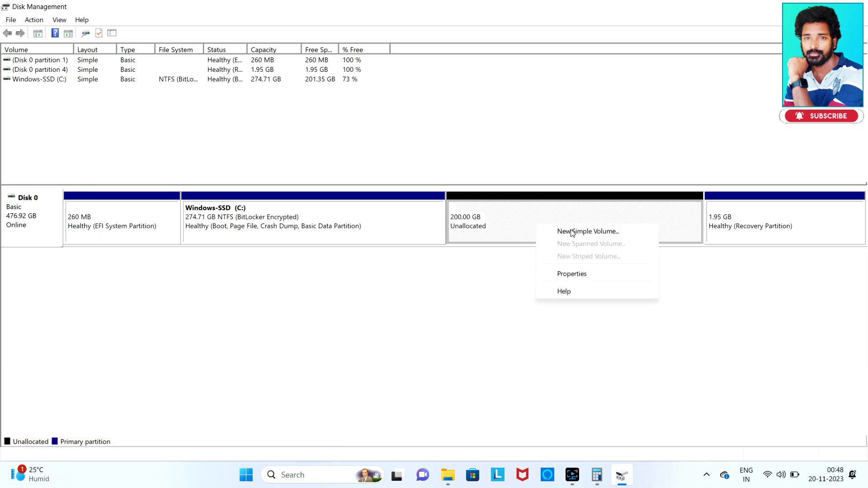
click(587, 232)
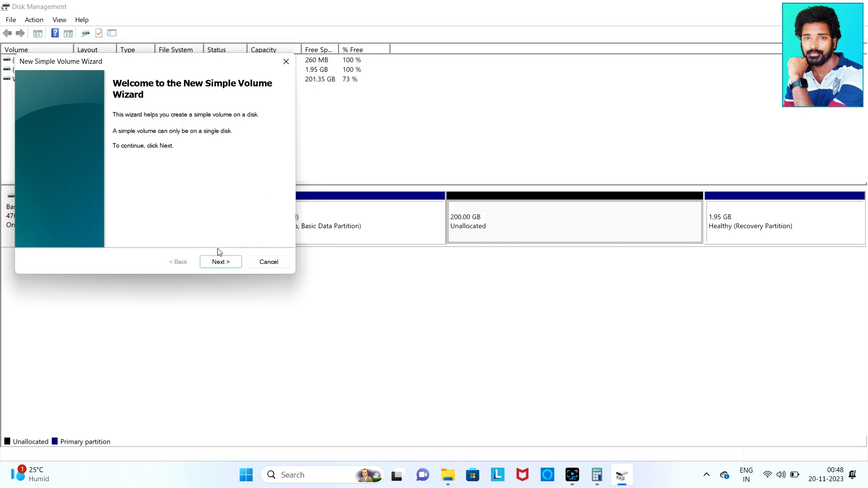
click(221, 263)
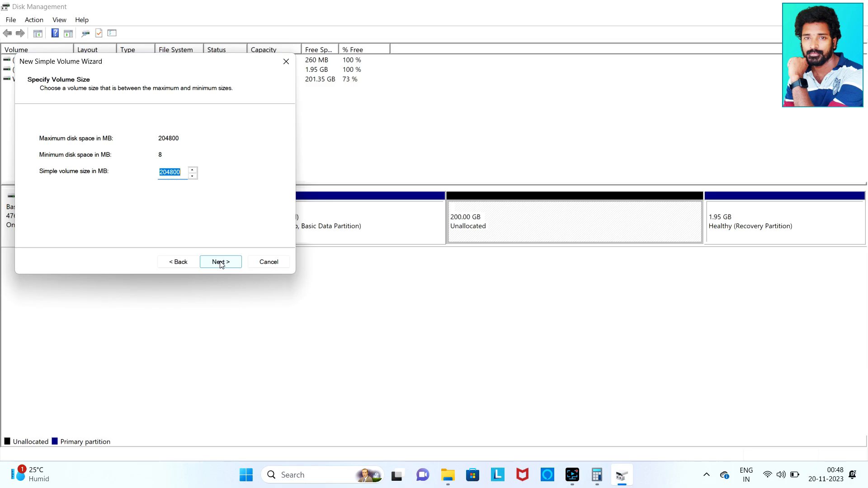
click(227, 263)
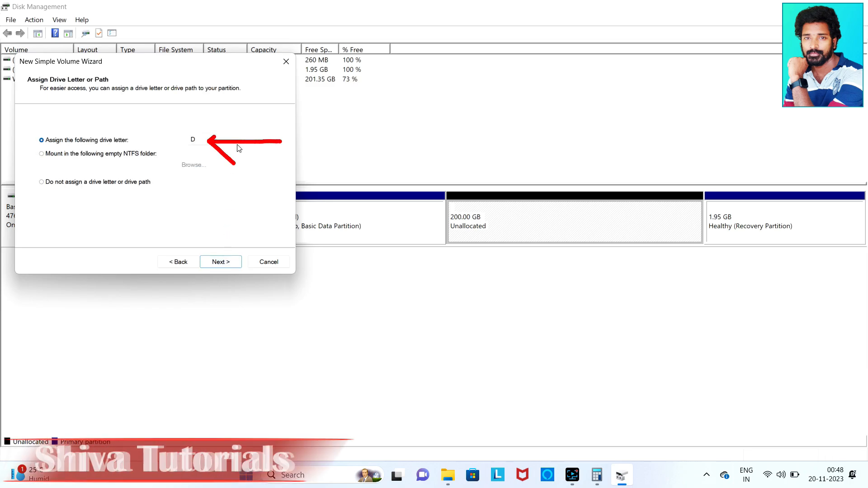
Step: Assign drive letter D to the new volume and continue to its format settings
click(210, 145)
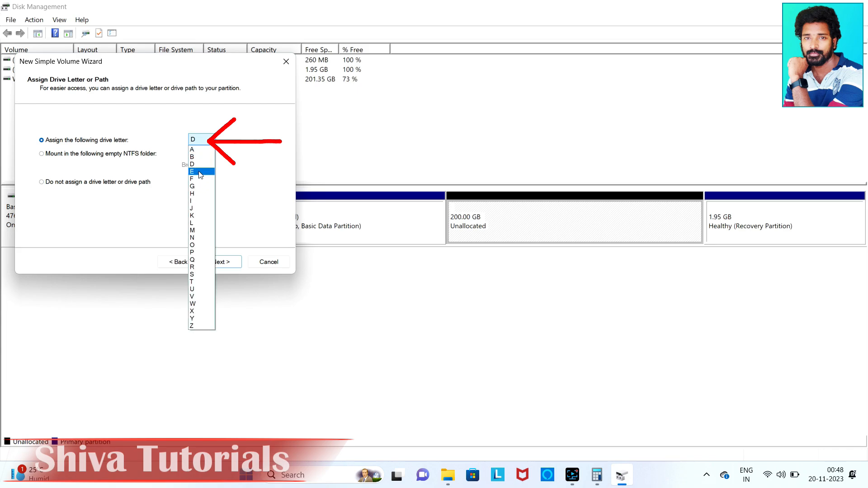
click(205, 165)
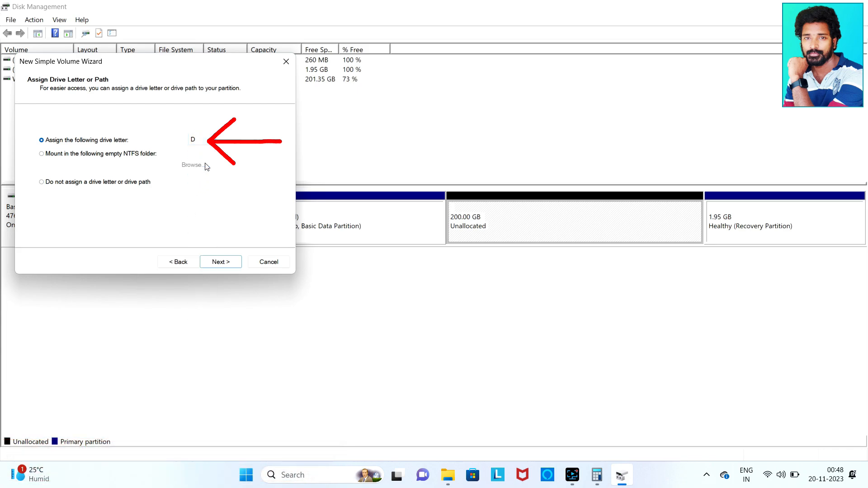
click(230, 264)
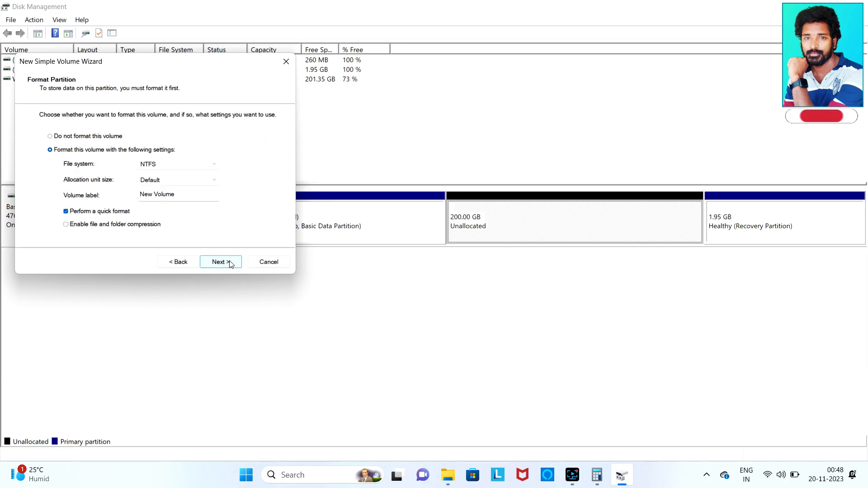
Step: Set the volume label to Shiva and finish creating the NTFS volume with a quick format and default allocation unit size
click(191, 194)
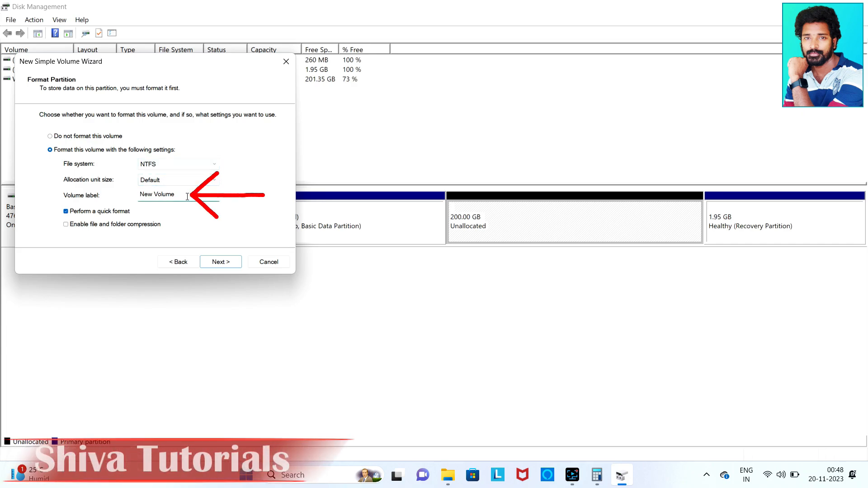
key(BackSpace)
key(BackSpace)
key(BackSpace)
key(BackSpace)
key(BackSpace)
key(BackSpace)
key(BackSpace)
key(BackSpace)
key(BackSpace)
text(shiva)
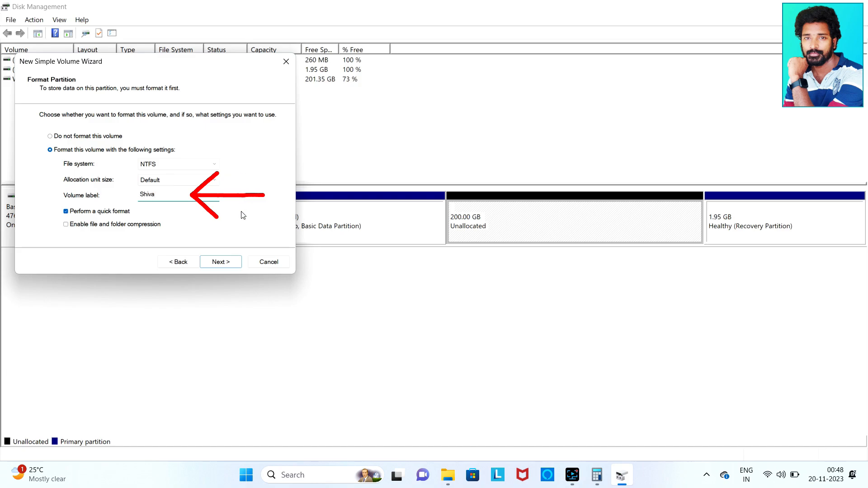
click(224, 262)
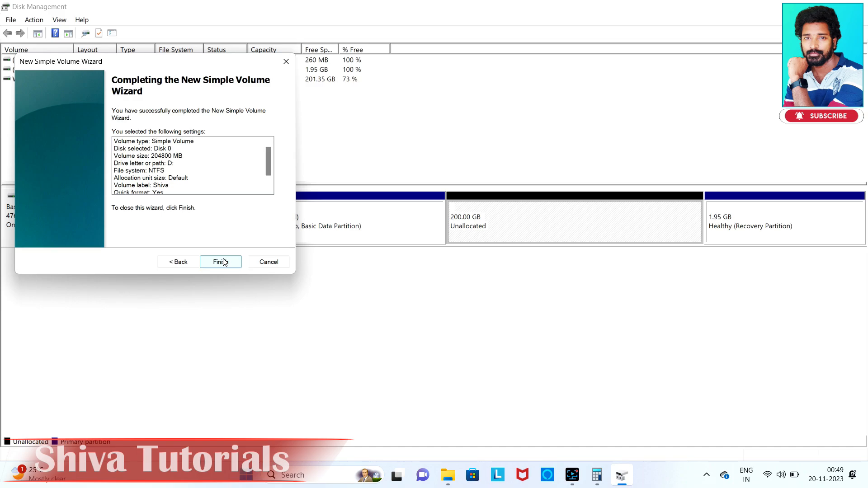
click(222, 262)
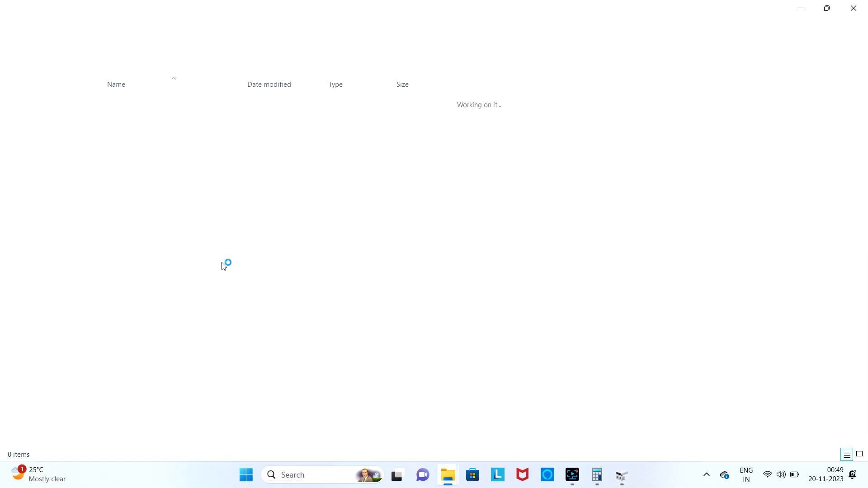
click(854, 6)
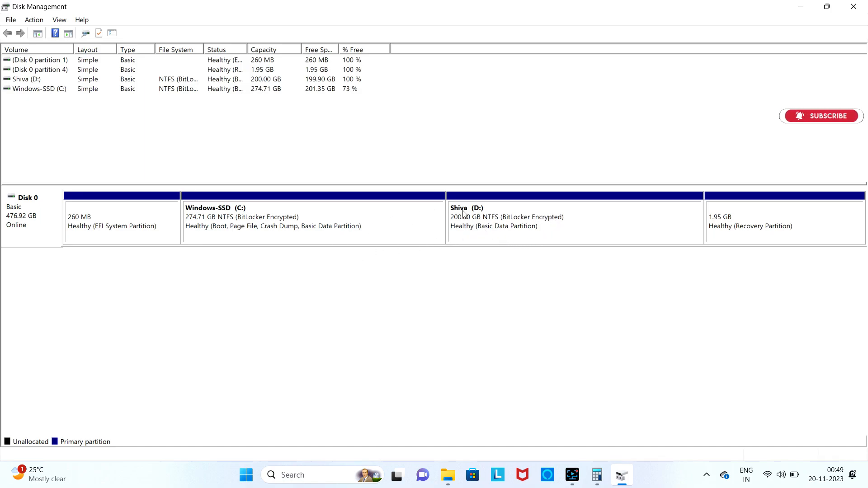
click(853, 6)
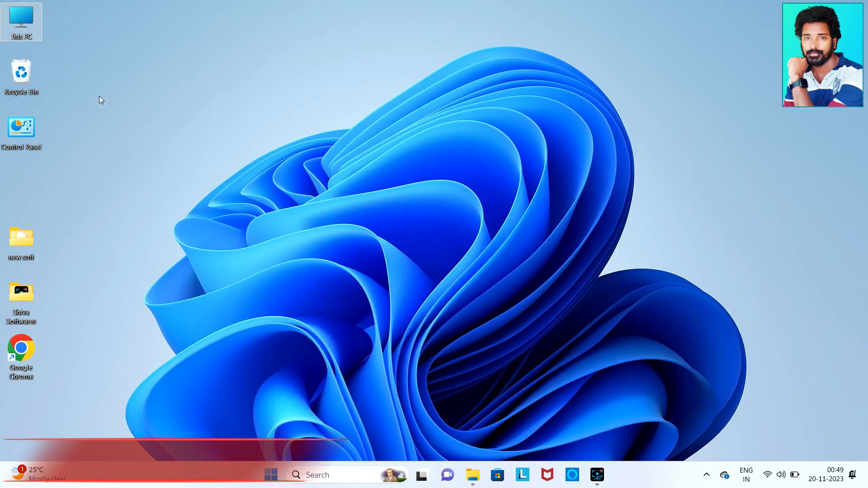
Step: Create a folder named videos on the new D: drive
double_click(28, 27)
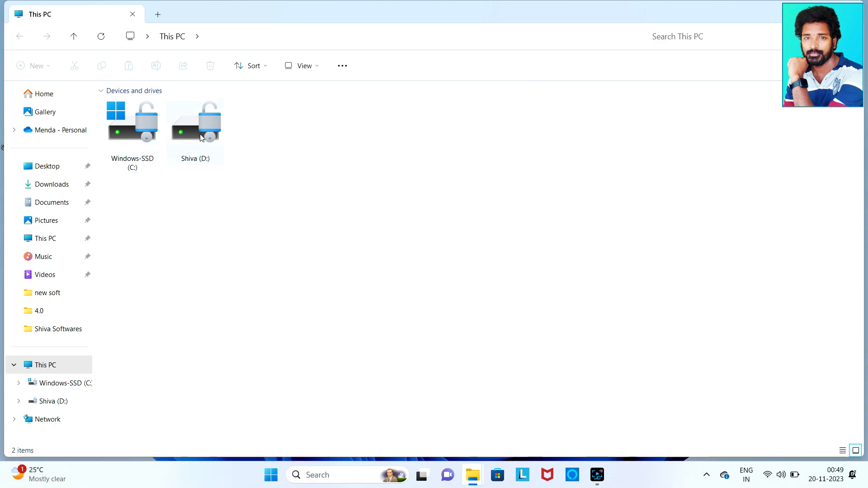
double_click(202, 150)
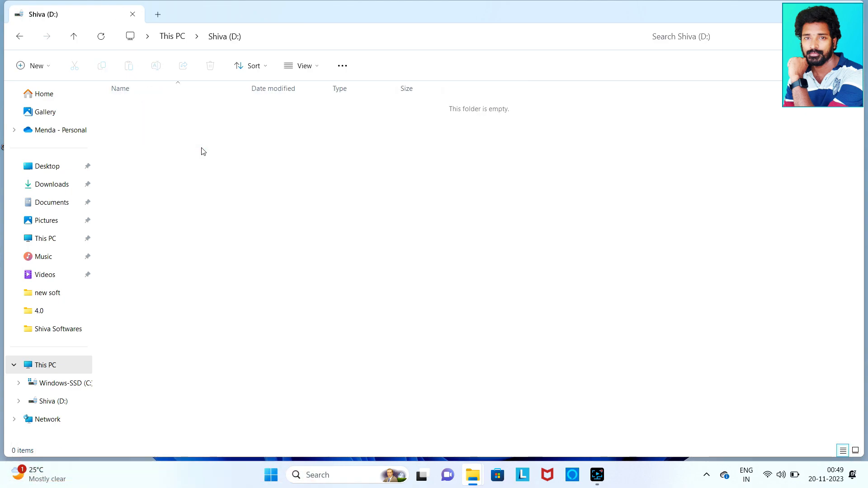
right_click(248, 179)
mouse_move(315, 270)
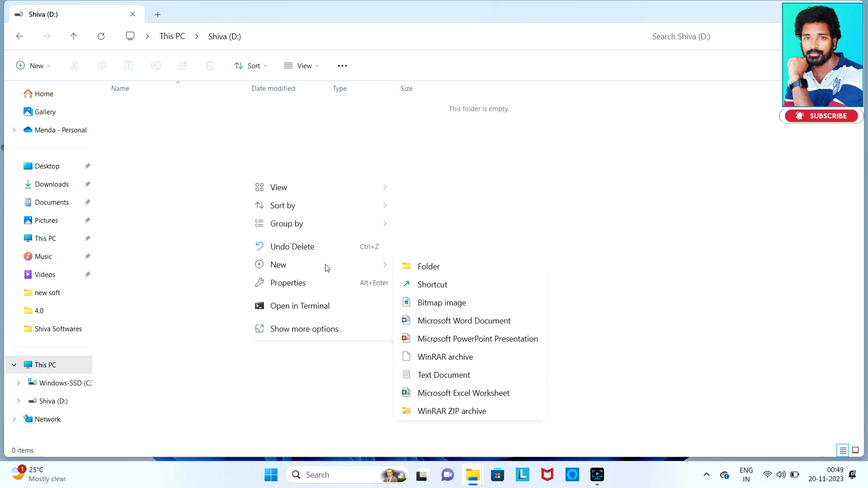
click(412, 268)
text(videos)
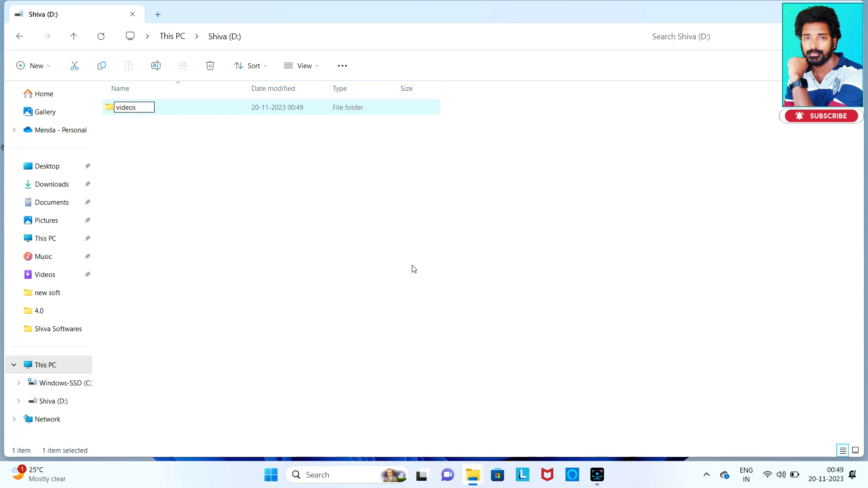
Step: Confirm the videos folder's name and create a second folder named Photos on the D: drive
key(Return)
right_click(286, 282)
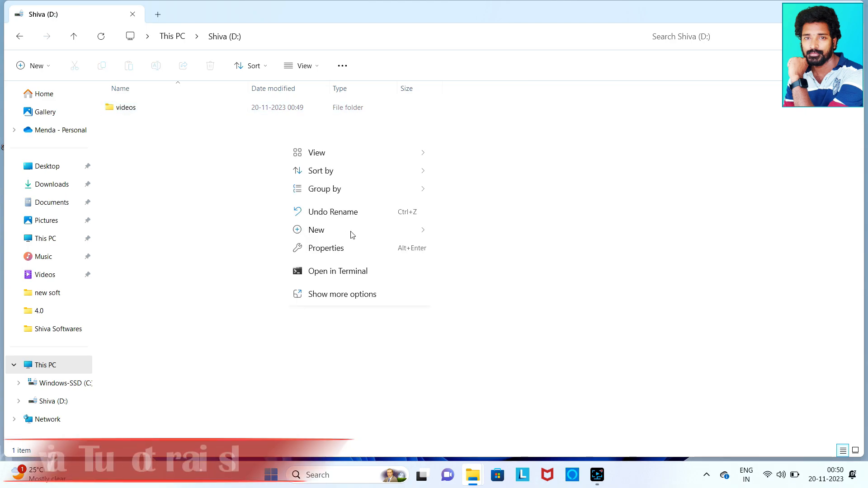
mouse_move(393, 231)
click(457, 234)
text(Photos)
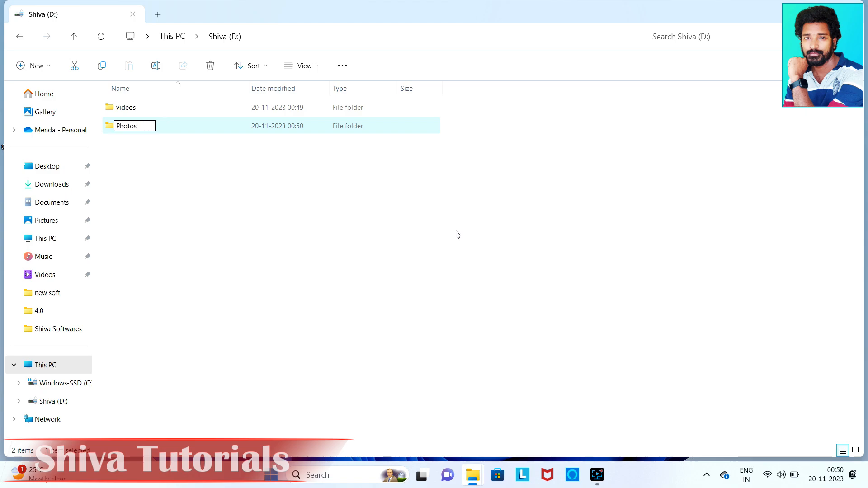
key(Return)
Step: Create a third folder named My Work on the D: drive
right_click(327, 232)
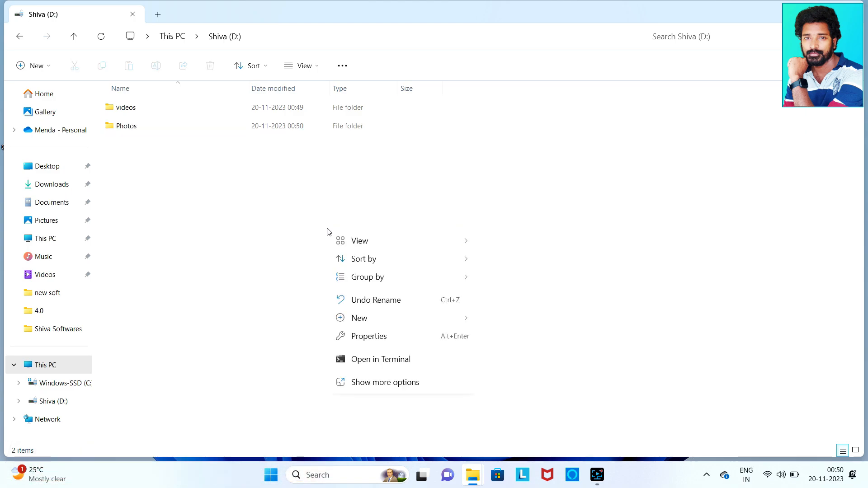
mouse_move(366, 320)
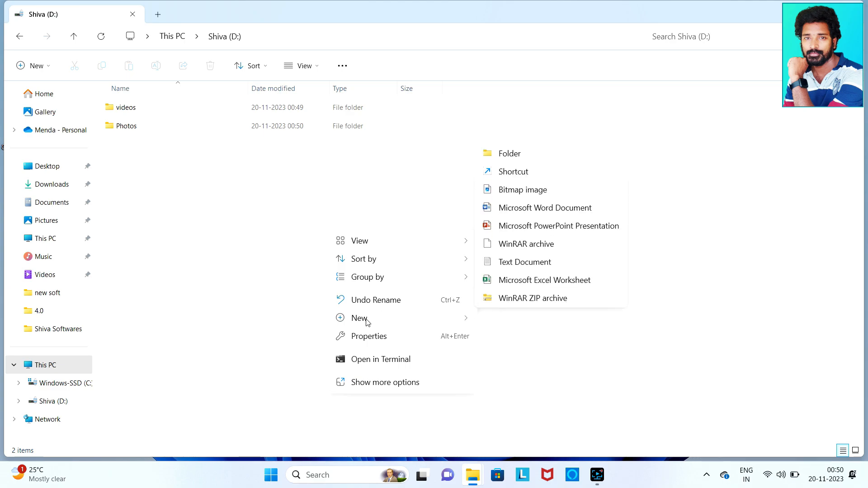
click(499, 156)
text(My Work)
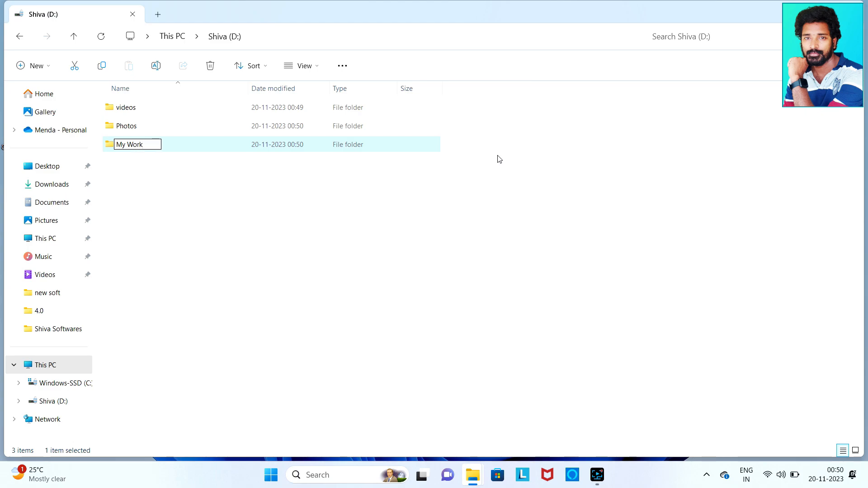
click(454, 250)
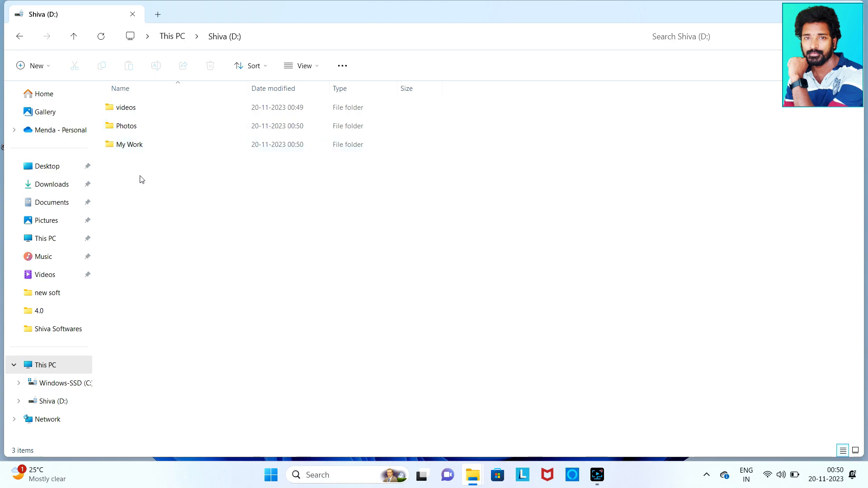
Step: Return to This PC and open the Windows-SSD (C:) drive to view its contents
click(19, 36)
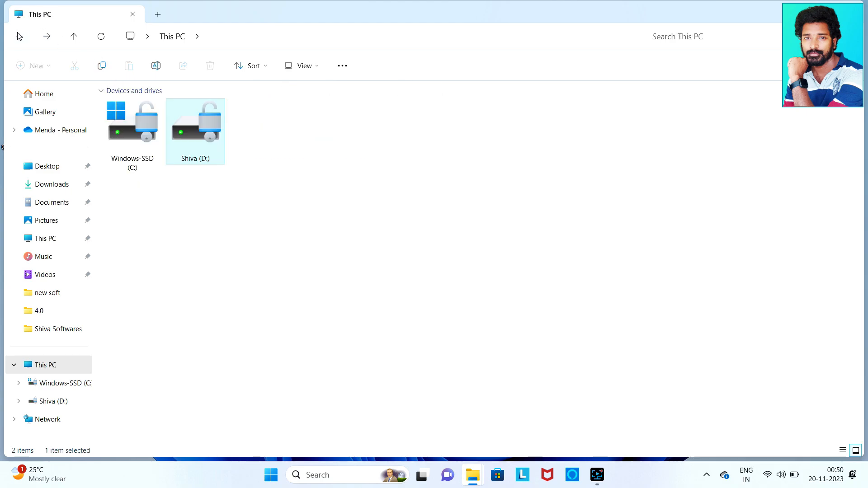
click(178, 223)
double_click(134, 152)
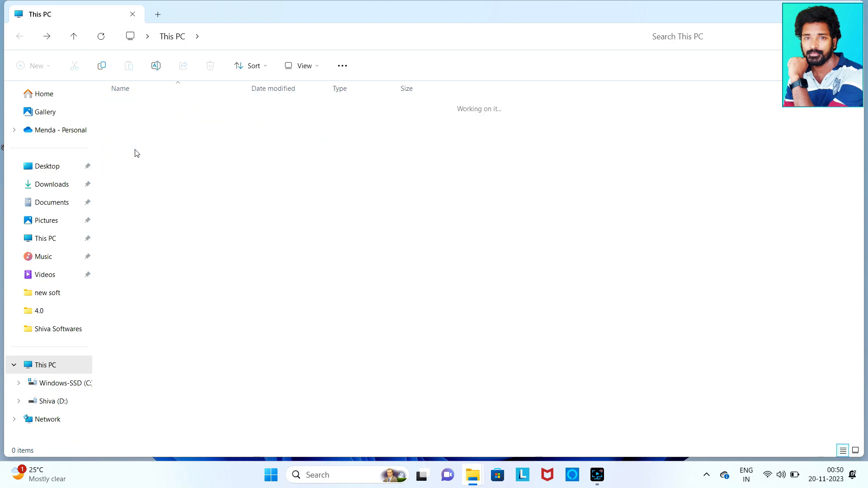